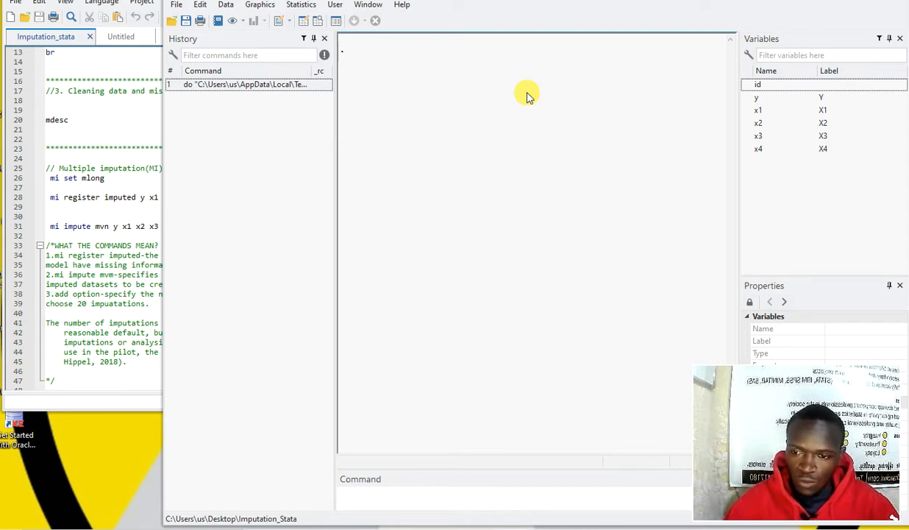
- Review the Imputation_stata do-file from the data import down to the how_many_imputations command on line 58
click(133, 122)
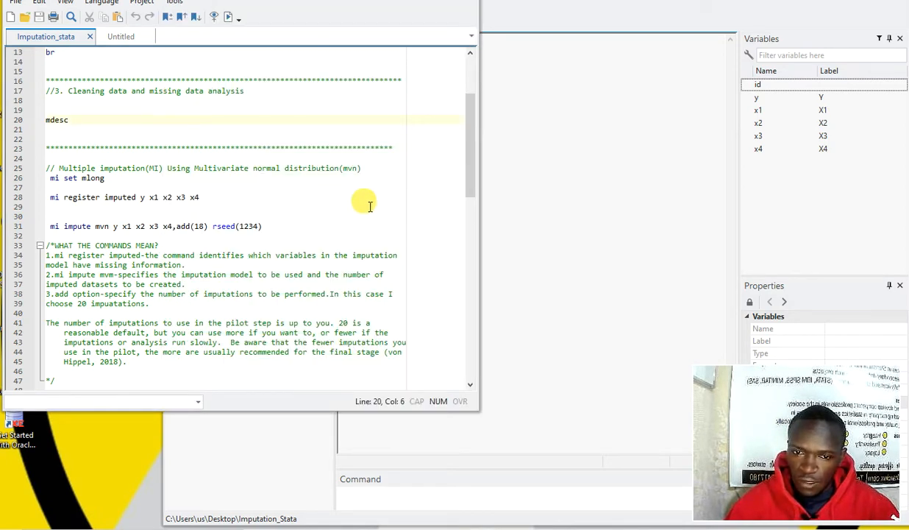
scroll(390, 207, up, 4)
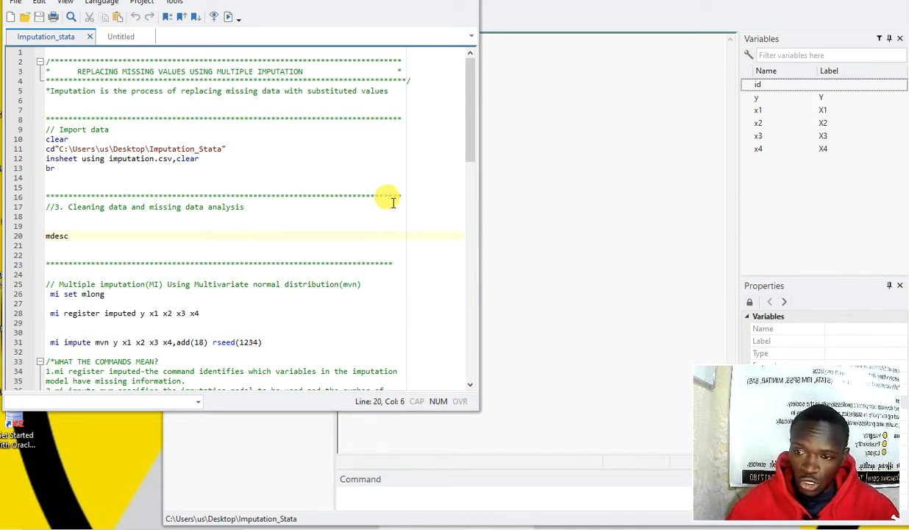
scroll(393, 203, down, 1)
scroll(392, 198, down, 8)
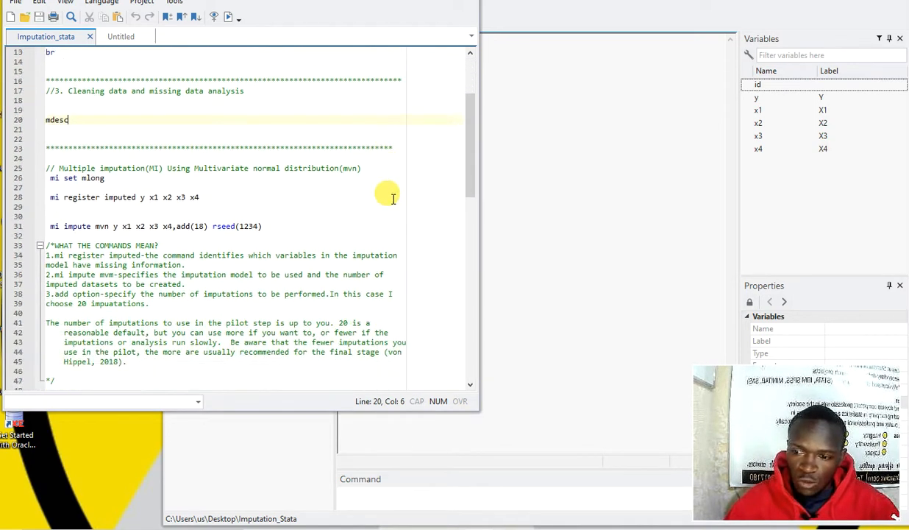
scroll(394, 203, down, 1)
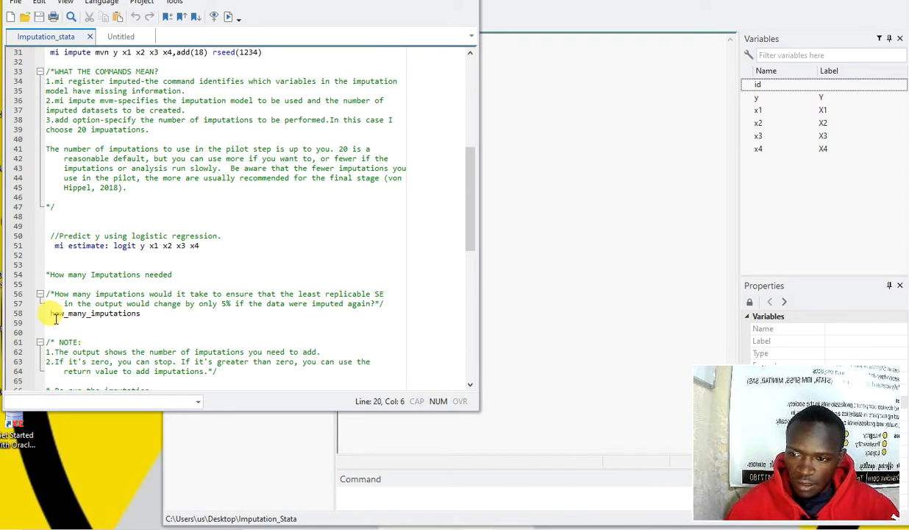
drag(50, 313, 149, 313)
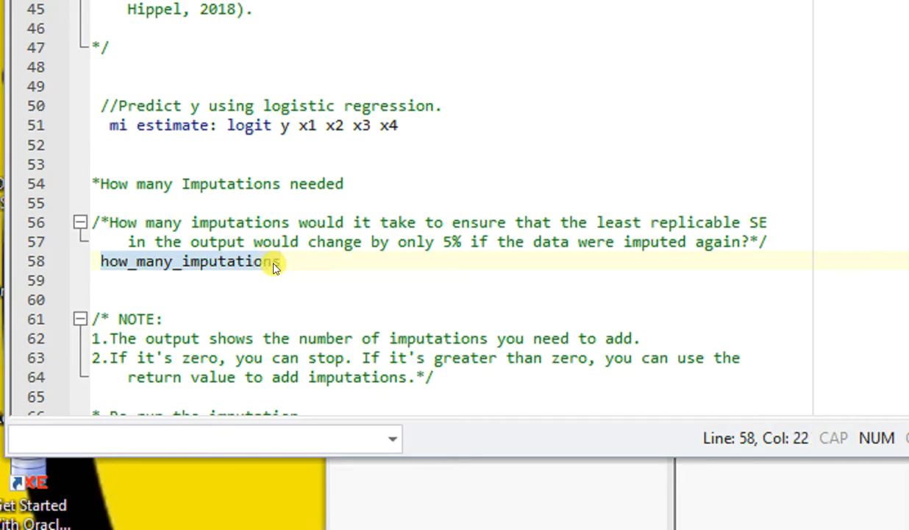
scroll(135, 268, down, 1)
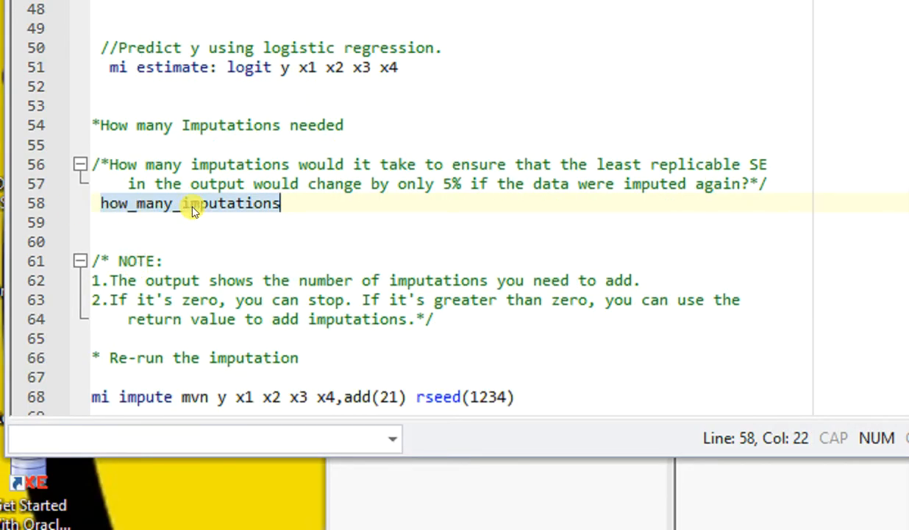
- Locate and highlight the mdesc command on line 20, under the missing data analysis section of the do-file
scroll(195, 211, up, 10)
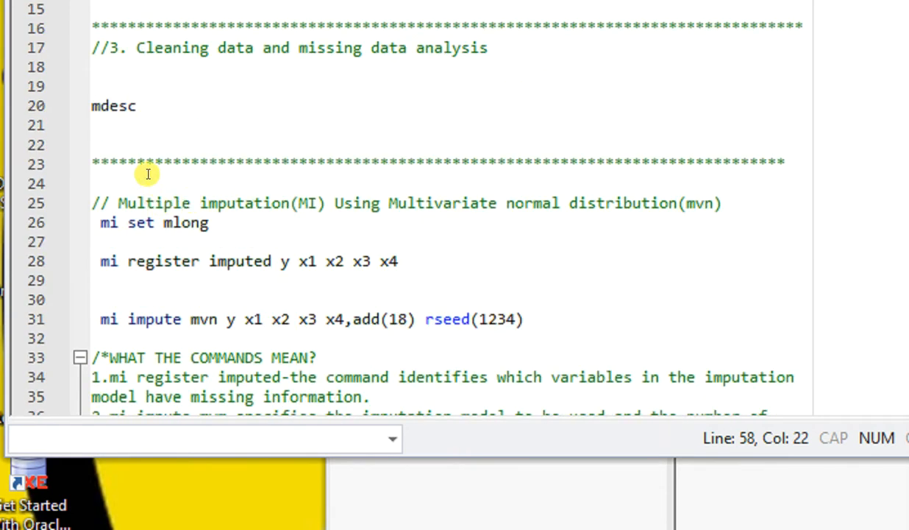
drag(92, 115, 160, 116)
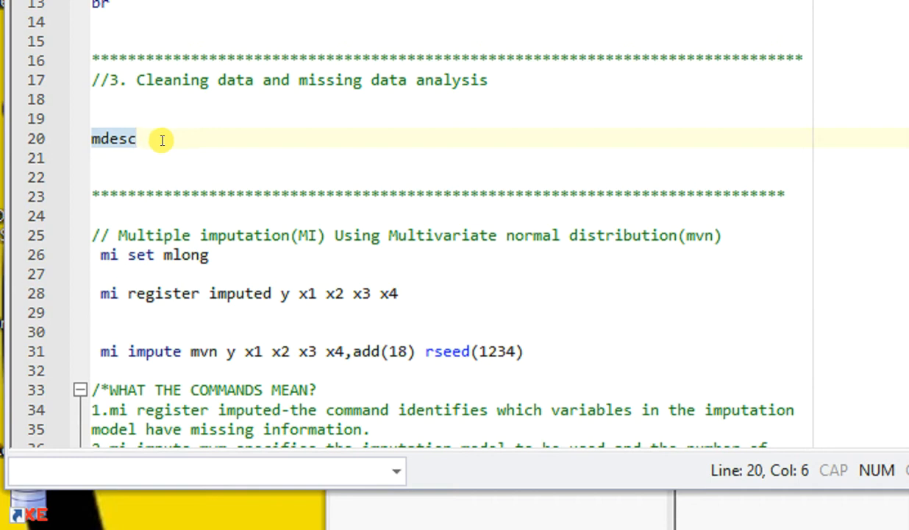
click(157, 136)
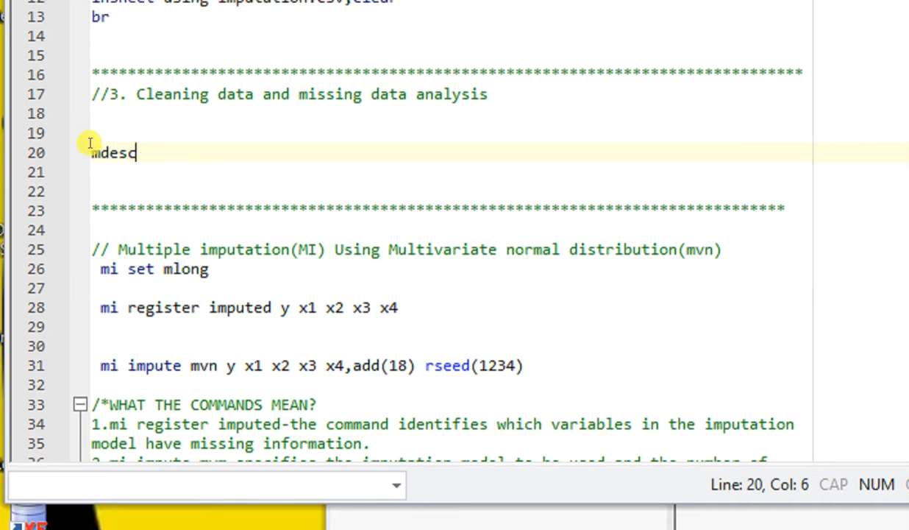
drag(89, 144, 145, 149)
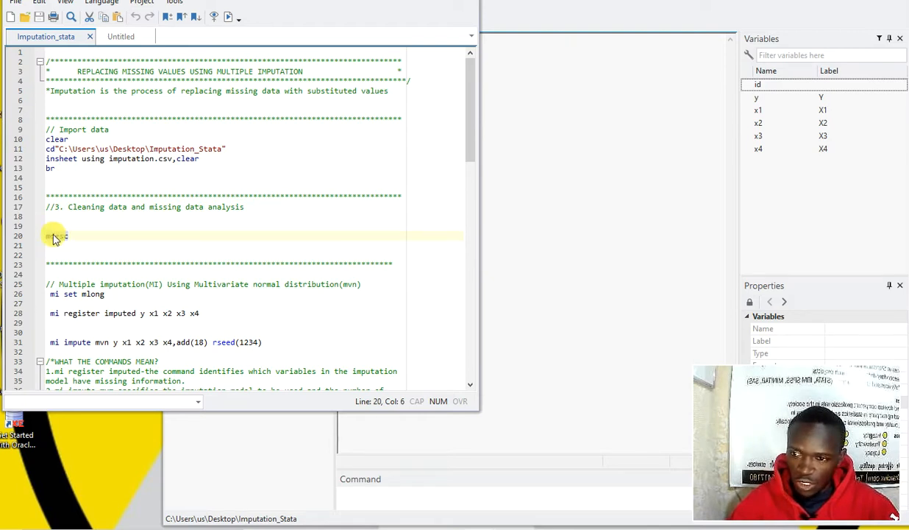
click(74, 236)
click(100, 248)
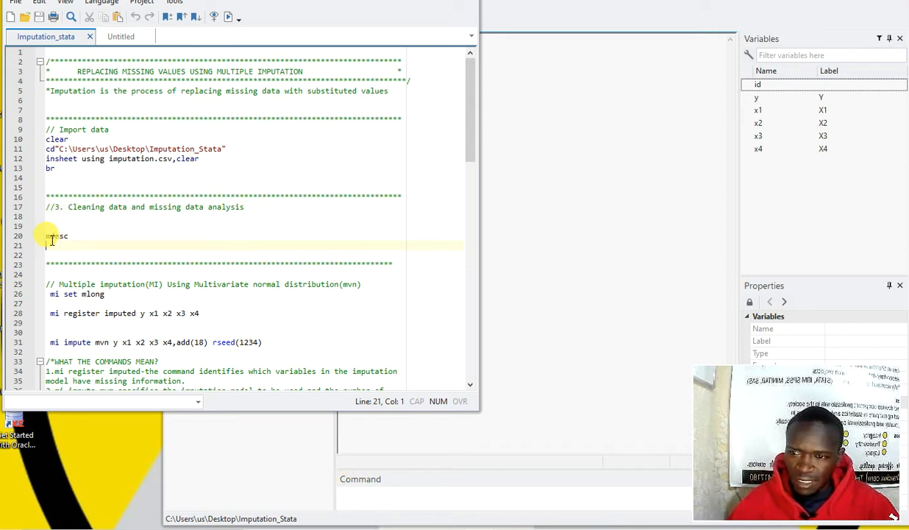
drag(51, 239, 81, 241)
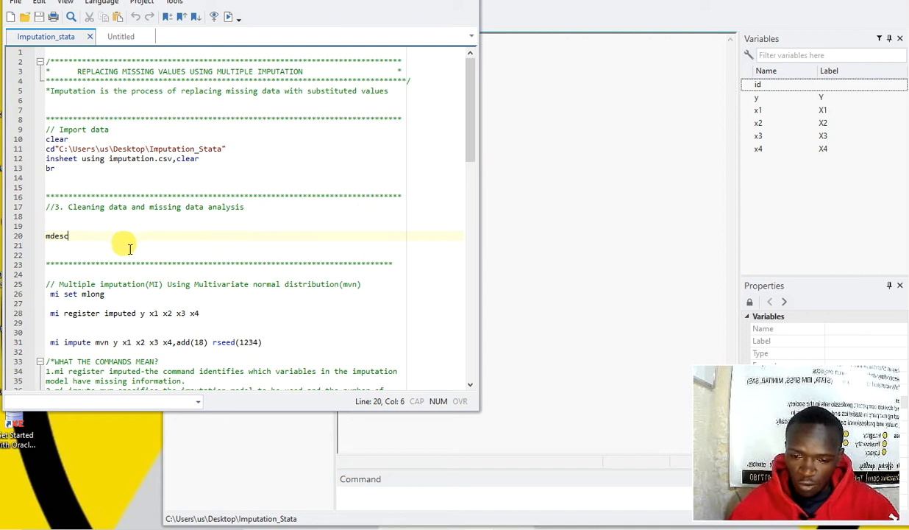
- Run a keyword search for mdesc across all Stata help and net resources
click(382, 489)
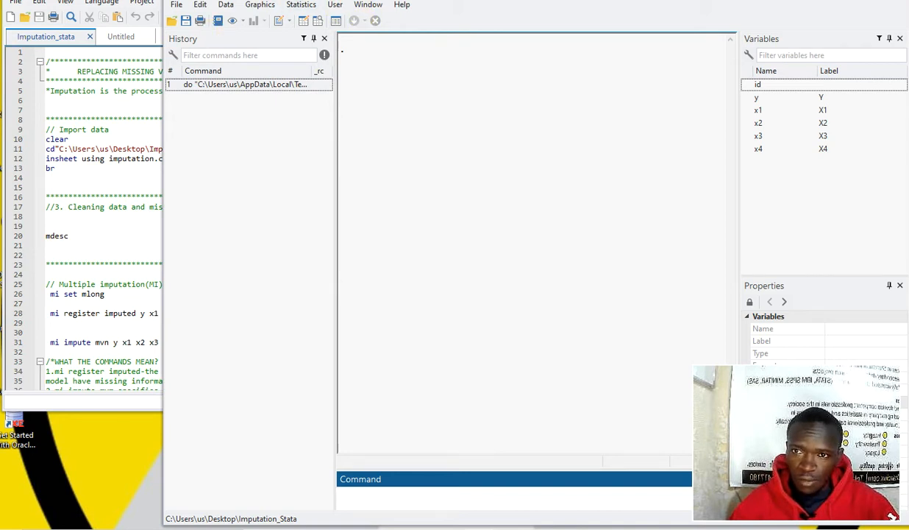
click(400, 6)
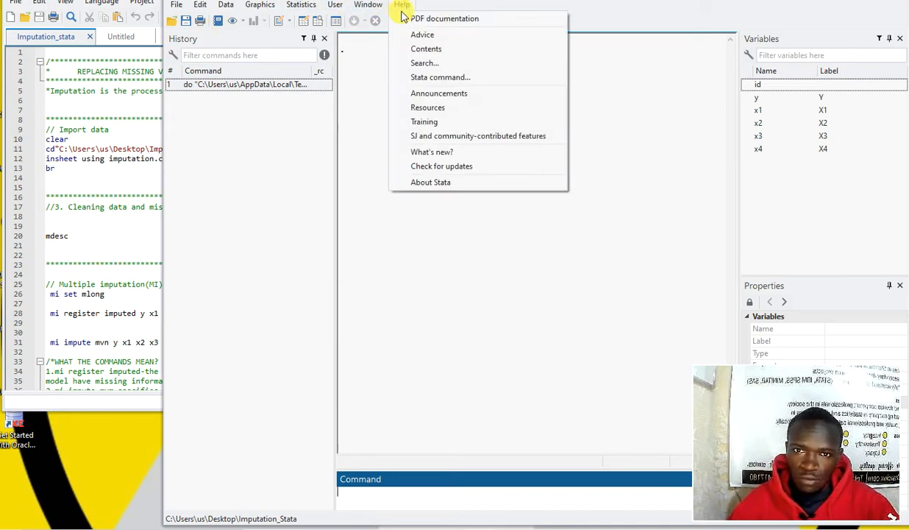
click(436, 64)
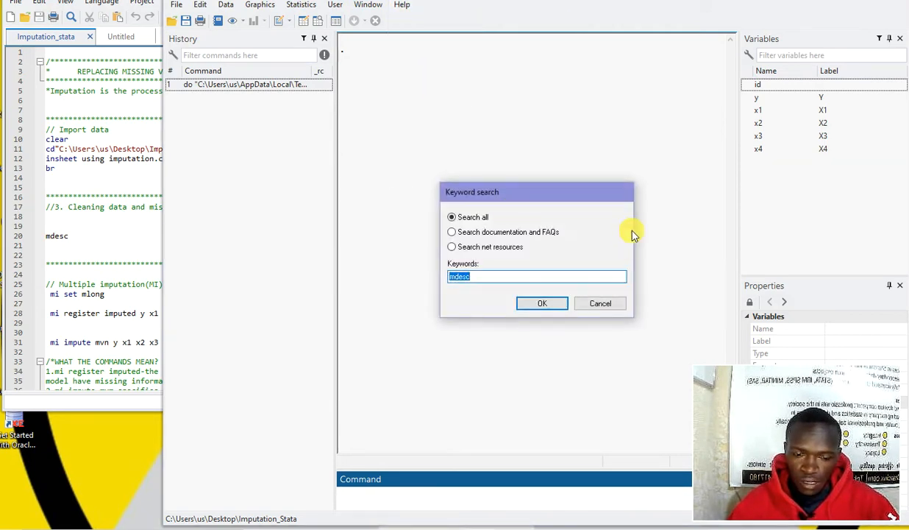
key(BackSpace)
text(md)
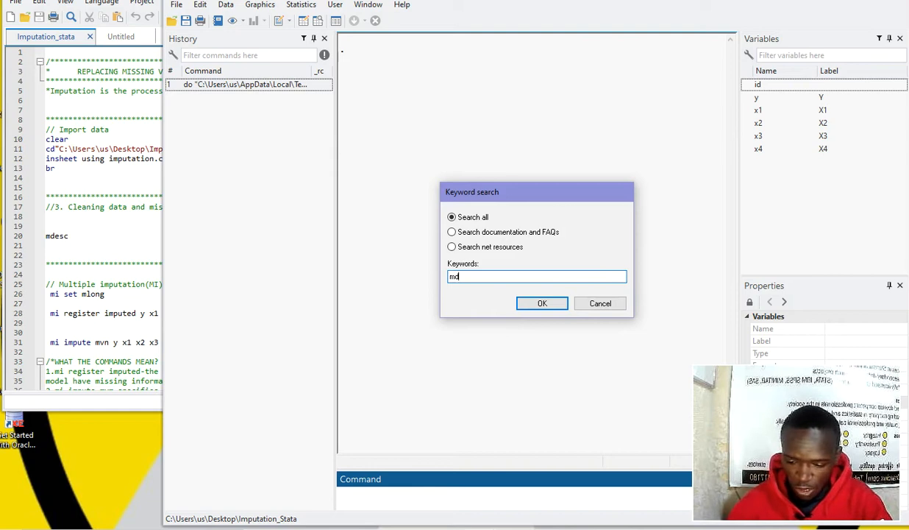
text(esc)
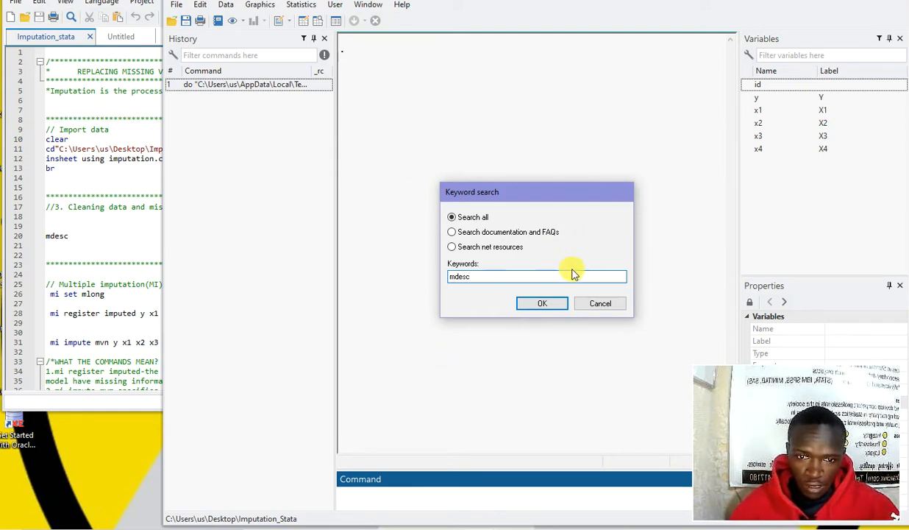
click(551, 305)
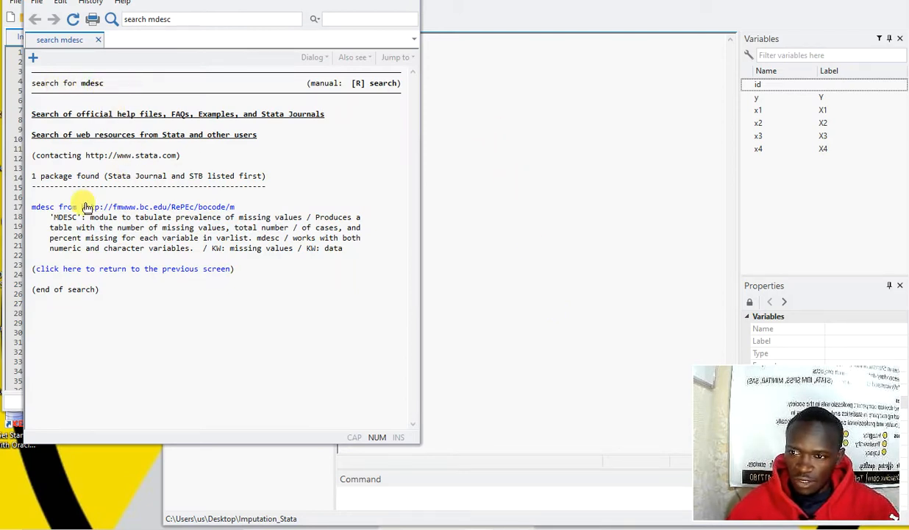
- Read the description of the mdesc package in the search results
drag(90, 217, 302, 219)
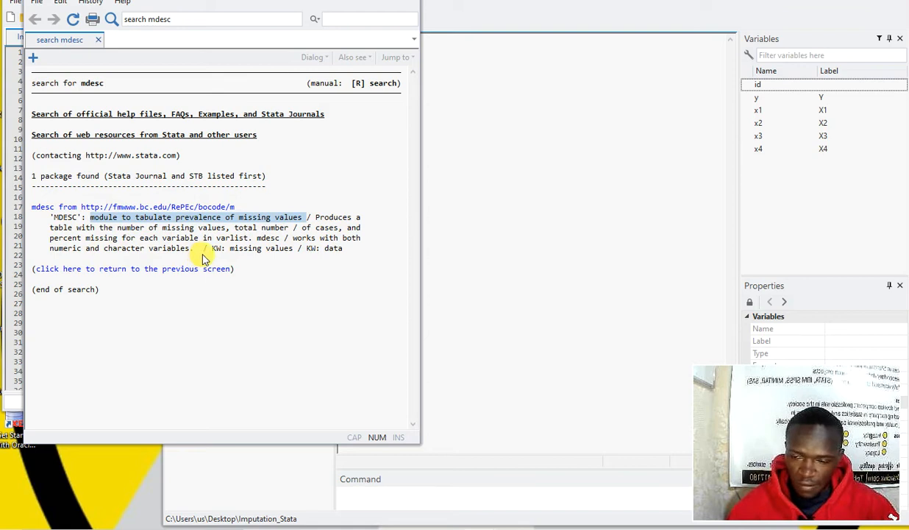
click(125, 242)
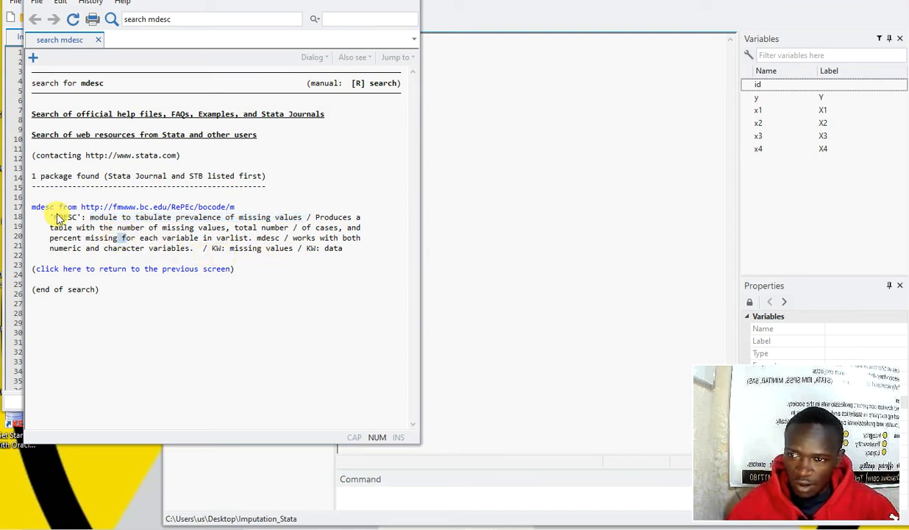
drag(52, 217, 384, 253)
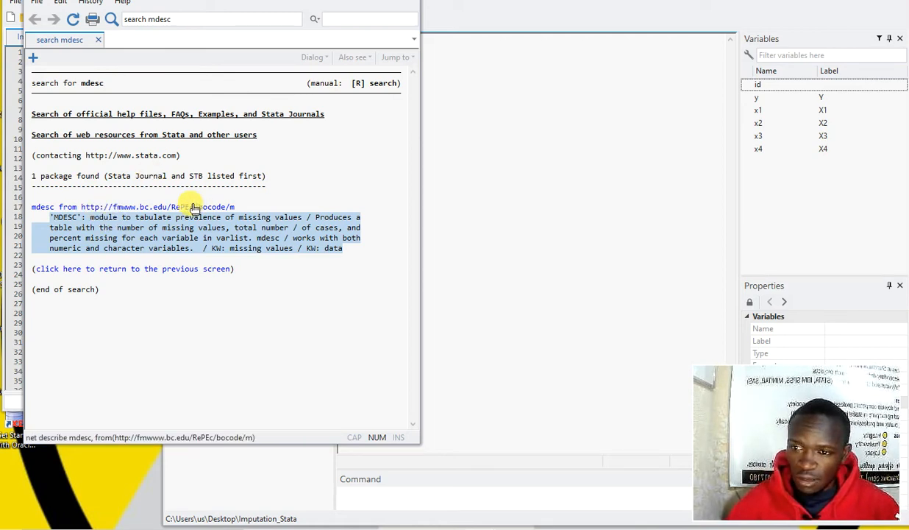
- Open the mdesc package page from the search results, install the package and check the installation message
click(118, 207)
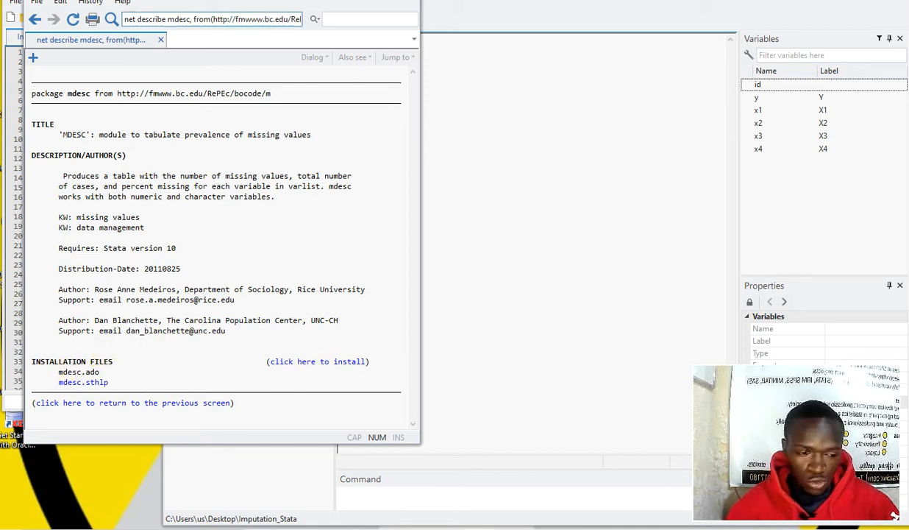
click(306, 361)
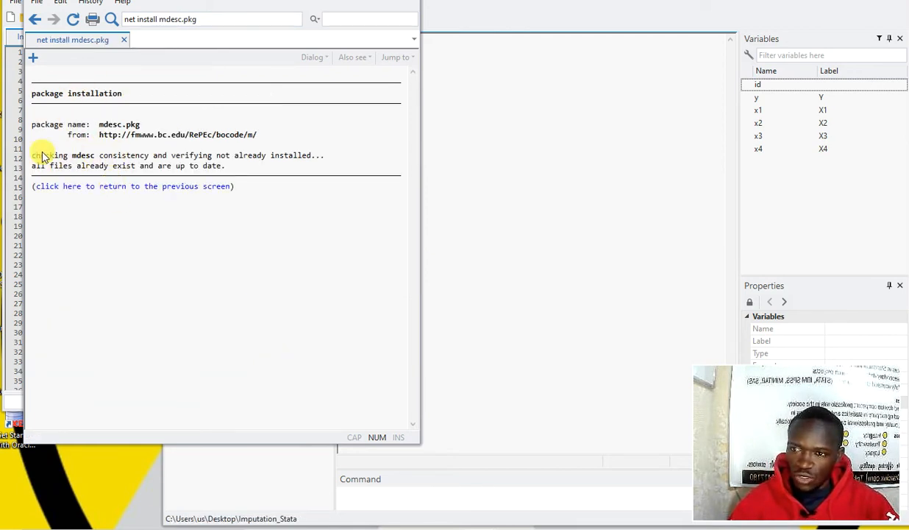
drag(32, 156, 199, 166)
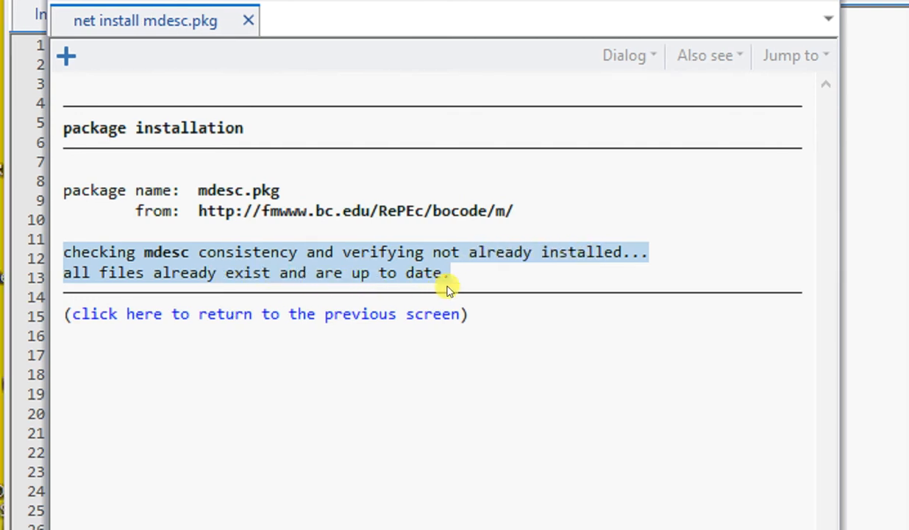
click(489, 276)
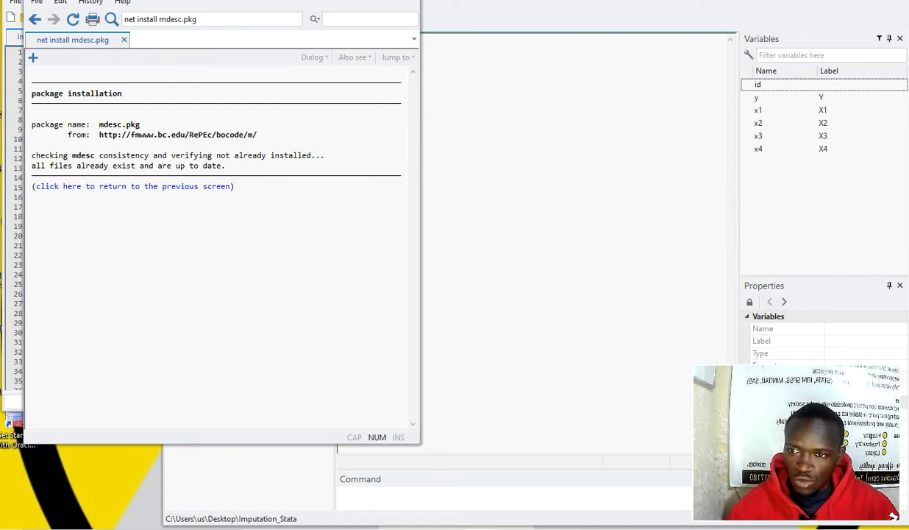
- Leave the package viewer and find the how_many_imputations command on line 58 of the do-file
click(353, 0)
click(120, 270)
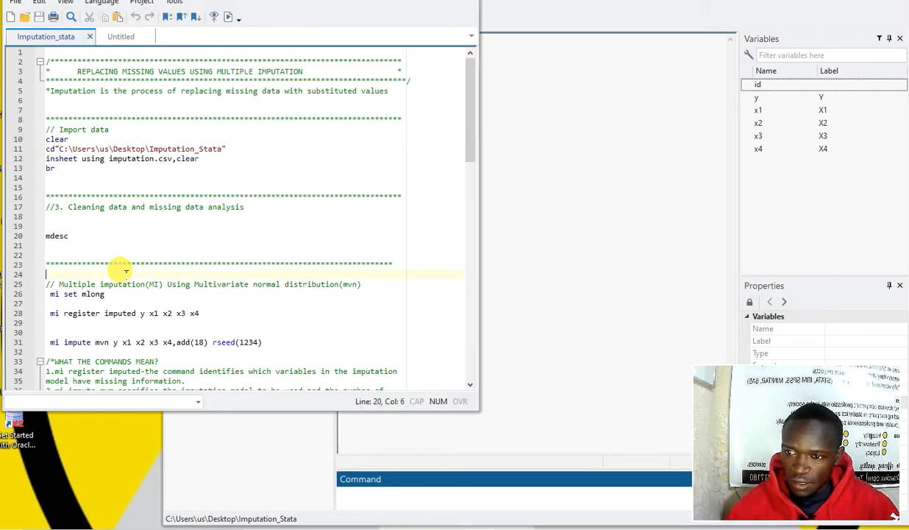
scroll(125, 284, down, 6)
scroll(136, 295, down, 7)
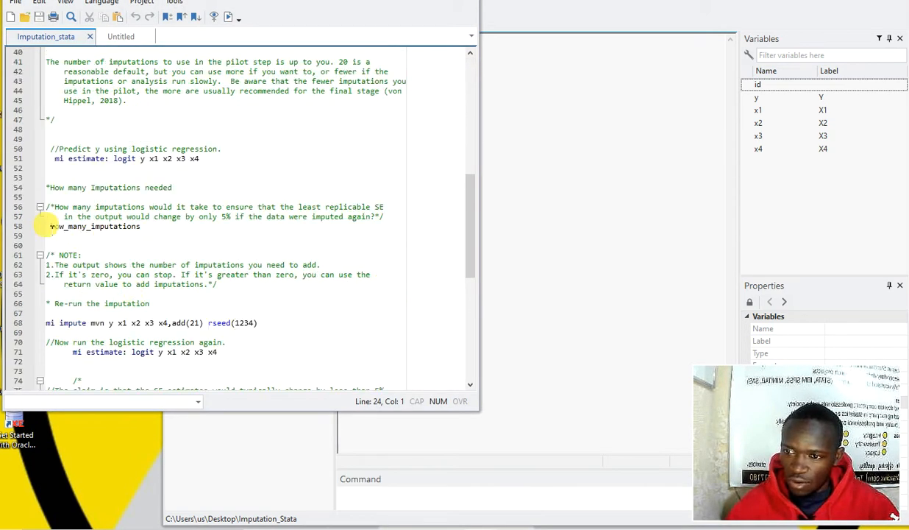
double_click(57, 230)
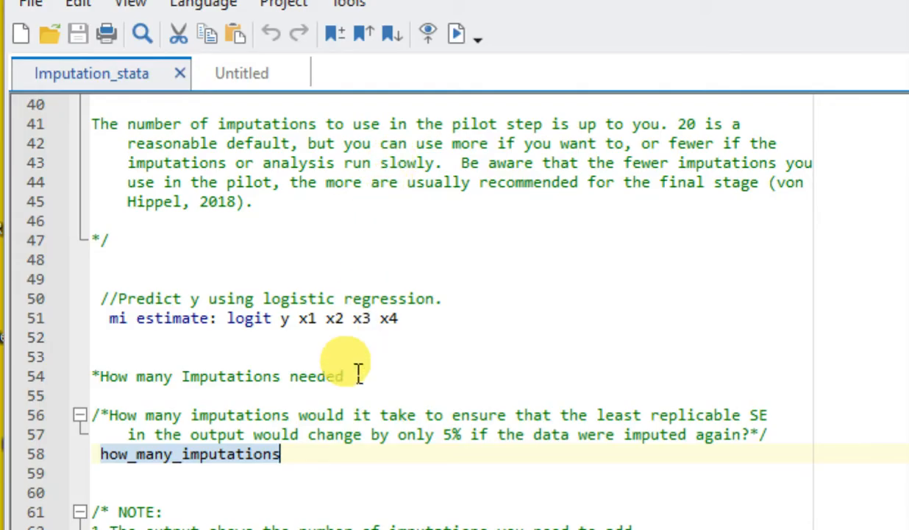
scroll(177, 200, down, 3)
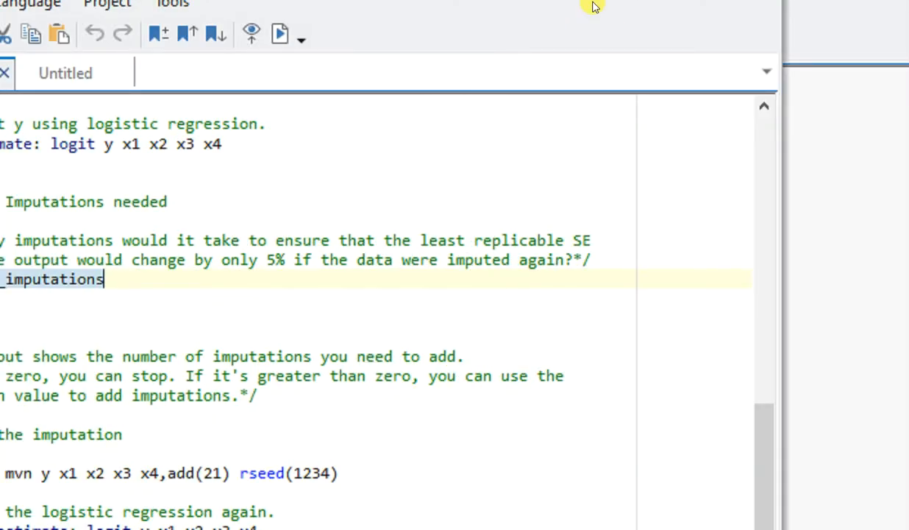
click(140, 294)
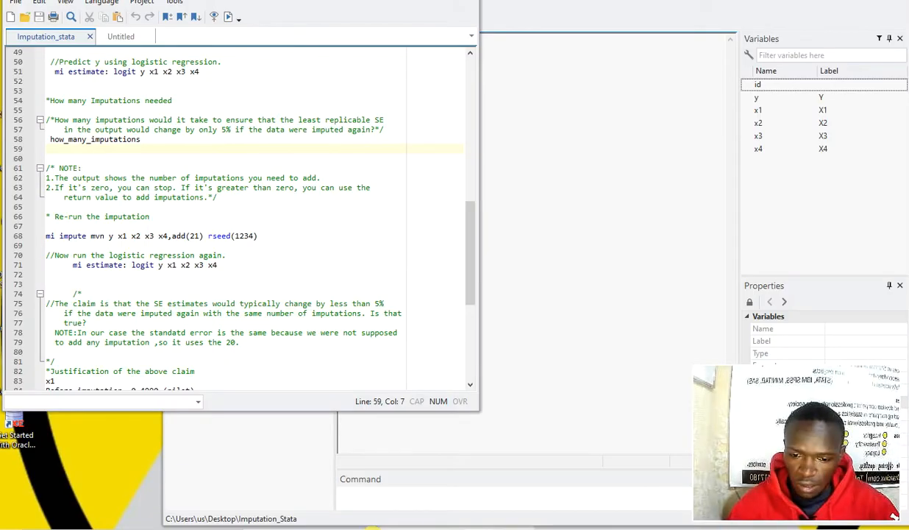
- Return to the main Stata window and run a keyword search for how_many_imputations across all help and net resources
click(425, 437)
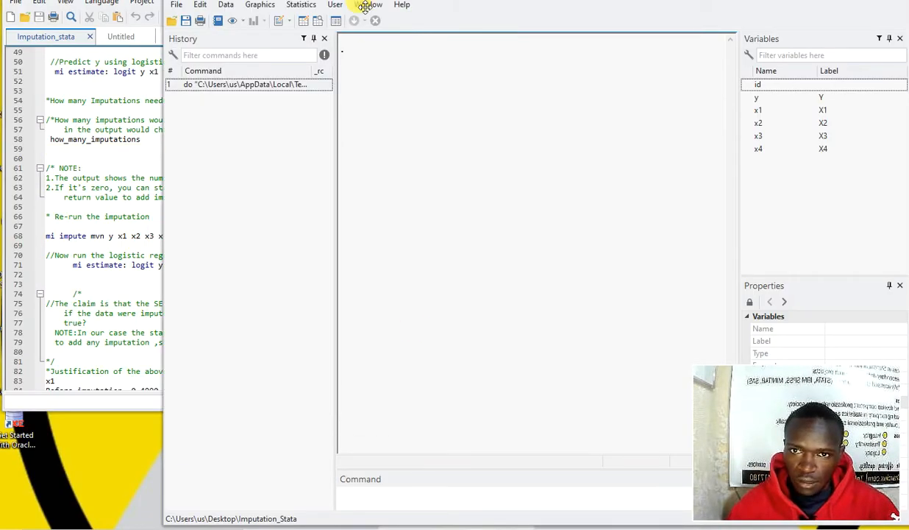
click(402, 5)
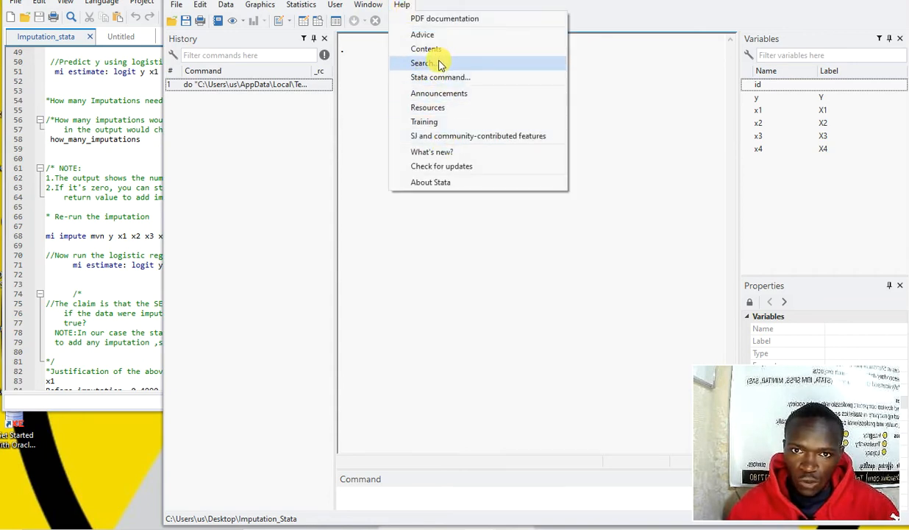
click(423, 63)
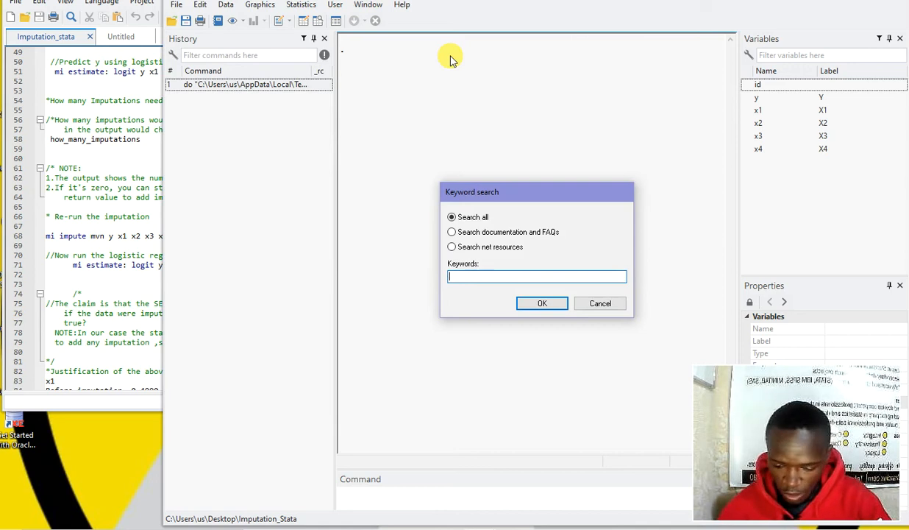
text(how)
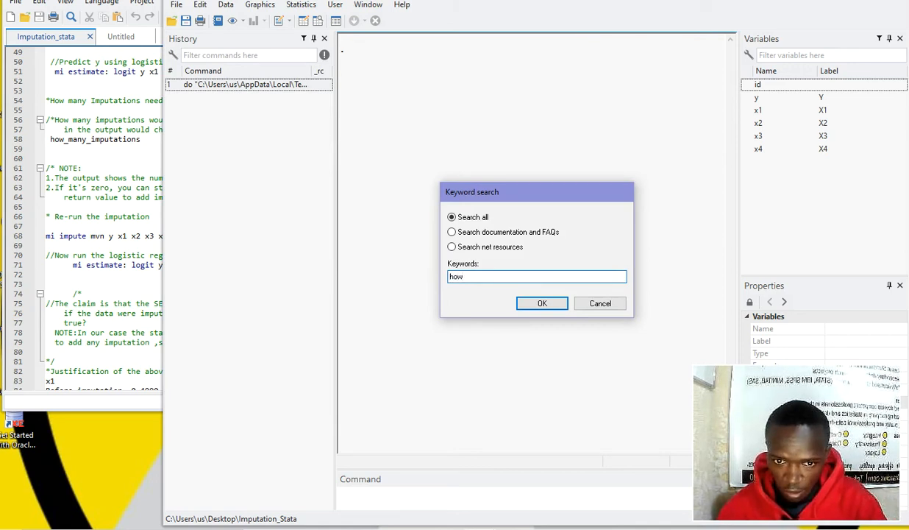
text(_man)
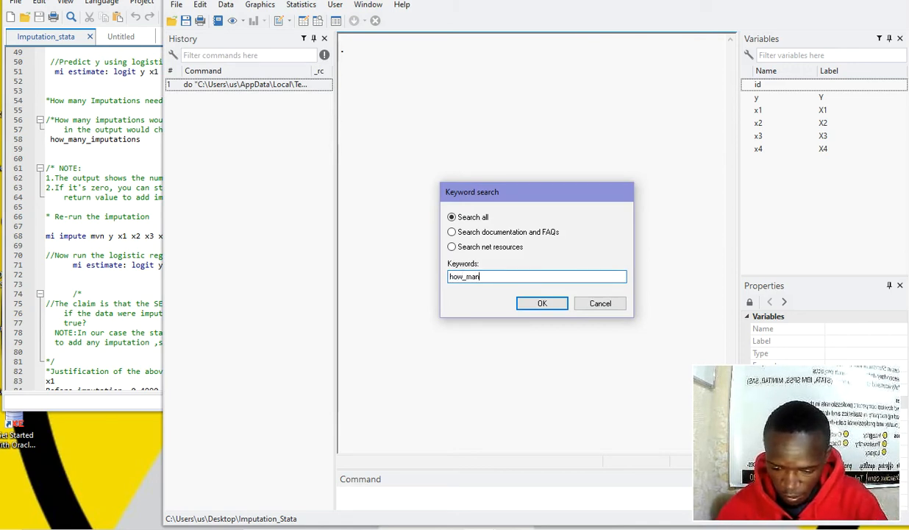
text(y_imp)
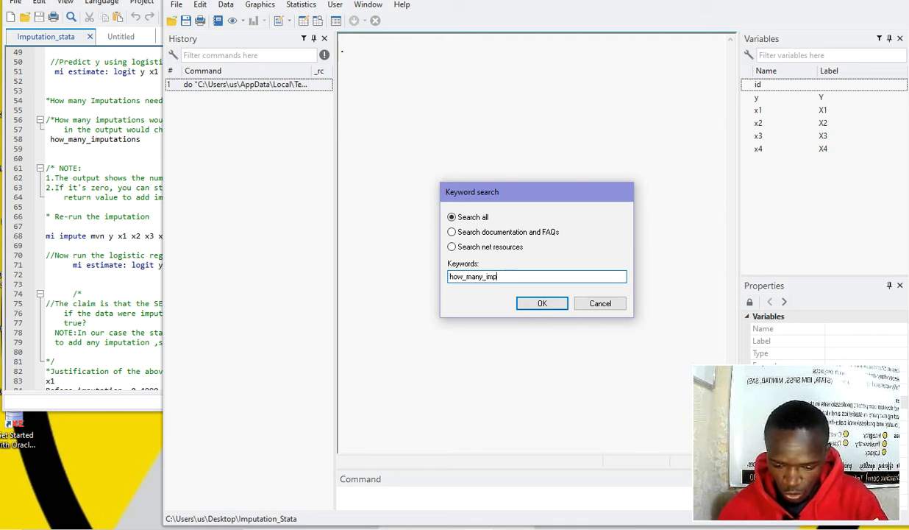
text(utations)
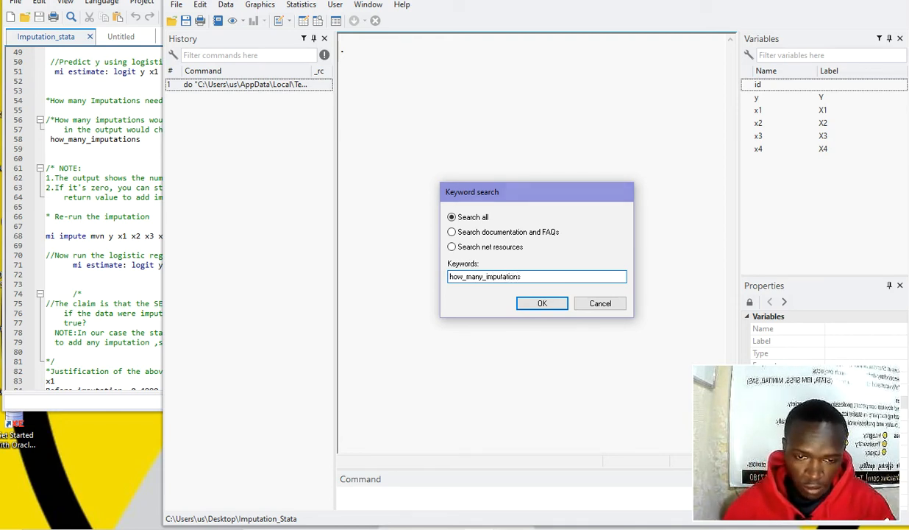
key(Return)
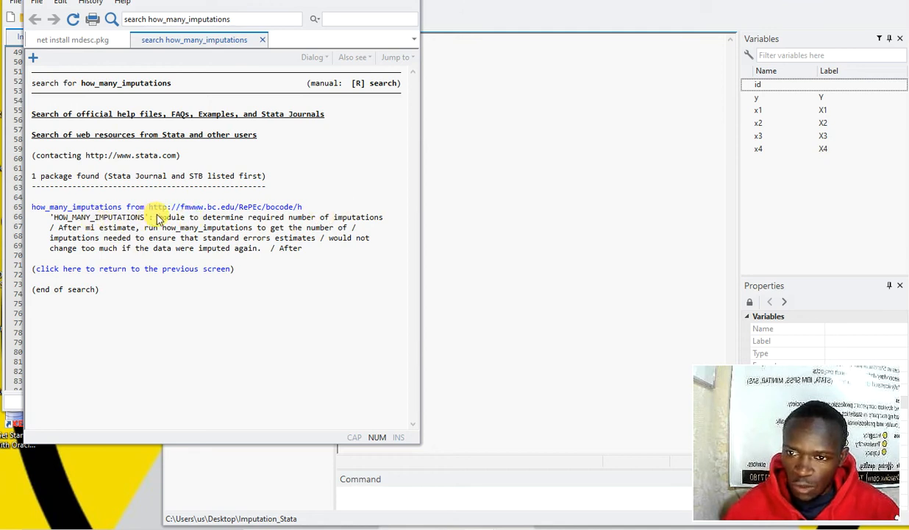
- Review the how_many_imputations package description, open its package page, install the package and check the installation message
drag(156, 218, 306, 249)
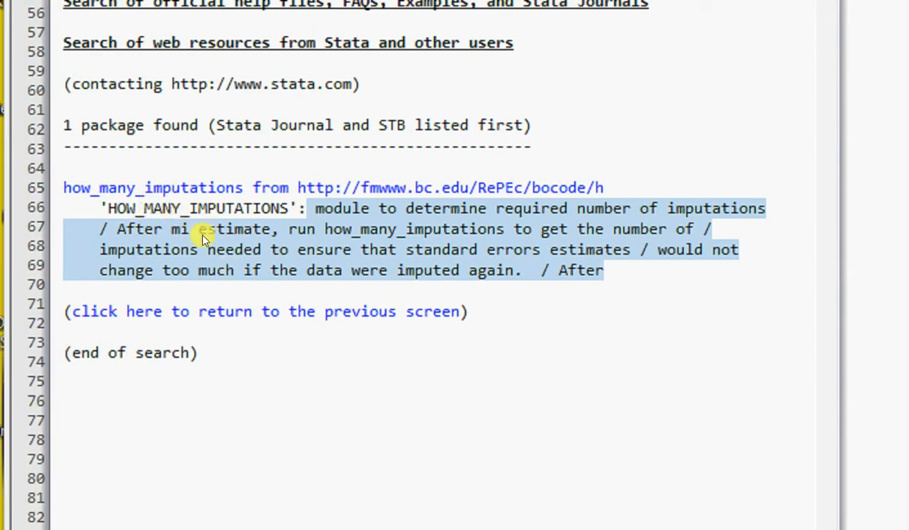
click(214, 276)
click(220, 174)
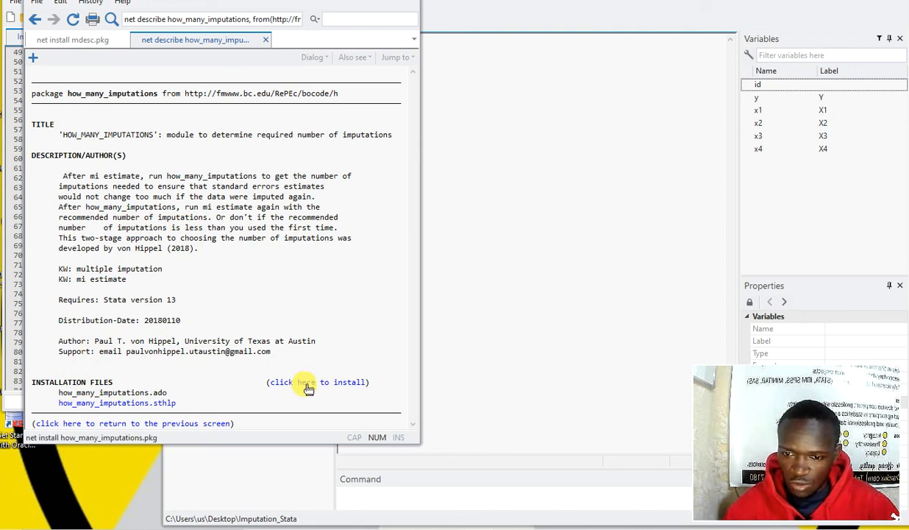
click(306, 383)
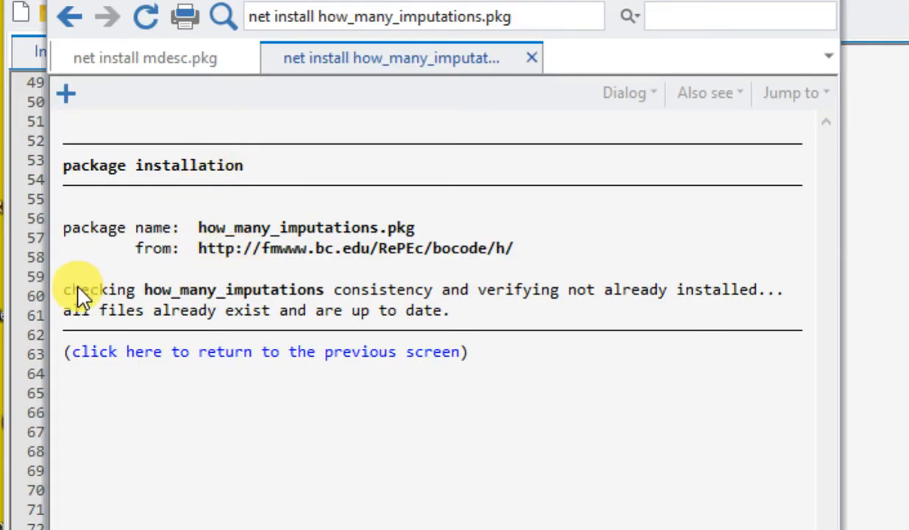
drag(66, 294, 542, 321)
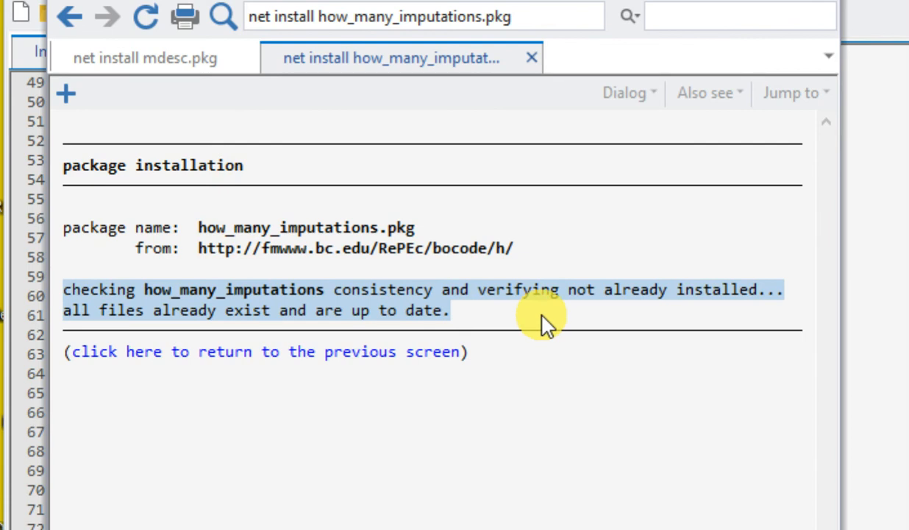